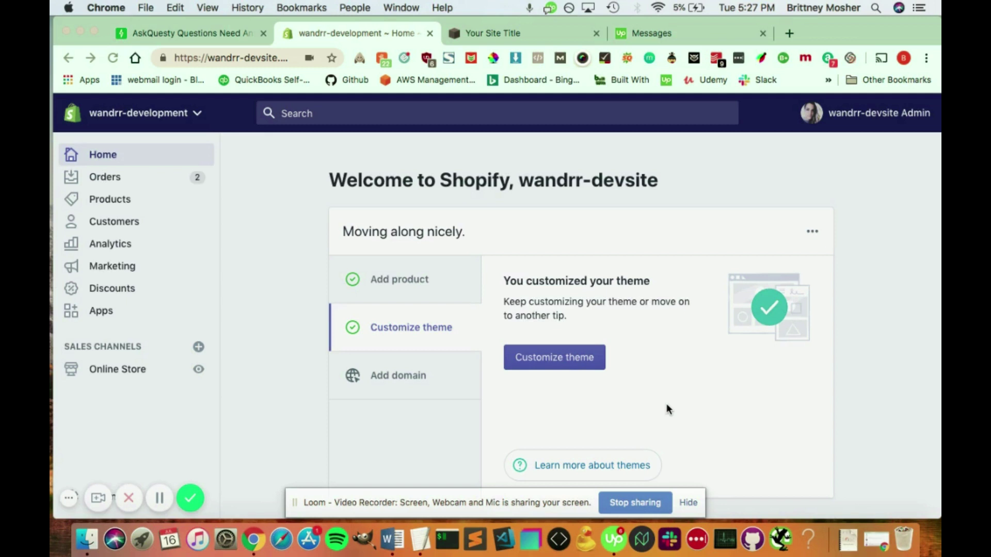
Go to Online Store > Themes and open the Actions menu for the current Debut theme
{"action": "left_click", "coordinate": [546, 365]}
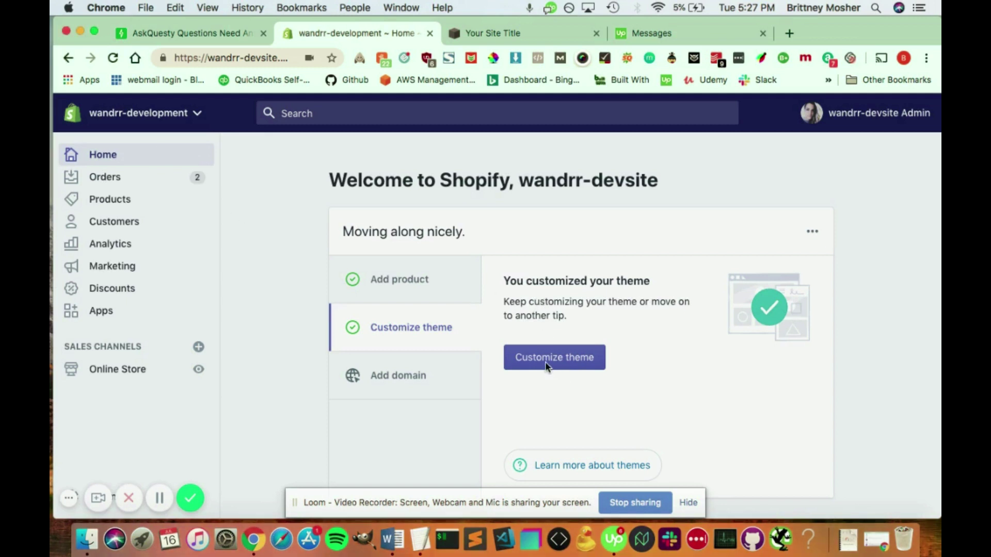
{"action": "left_click", "coordinate": [555, 357]}
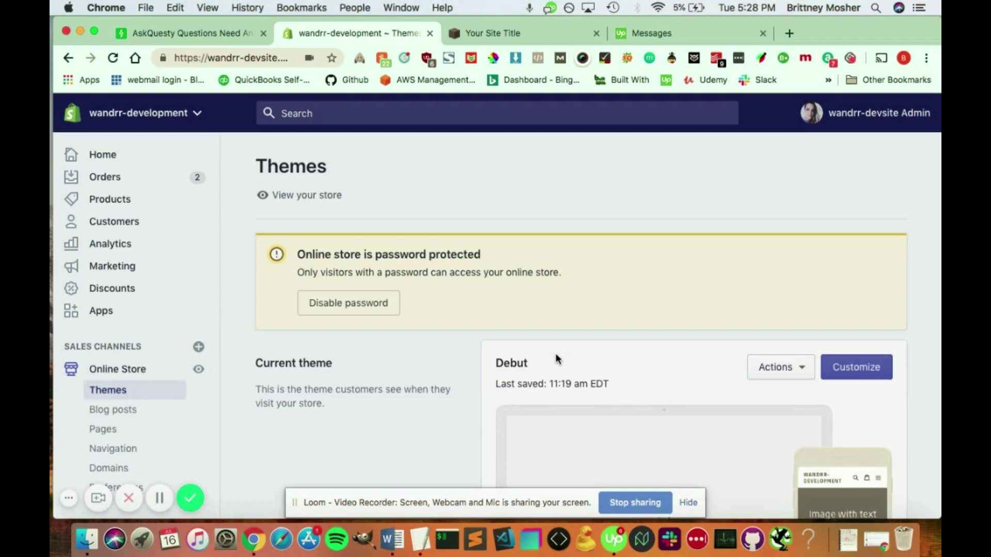
{"action": "scroll", "coordinate": [697, 351], "scroll_direction": "down", "scroll_amount": 2}
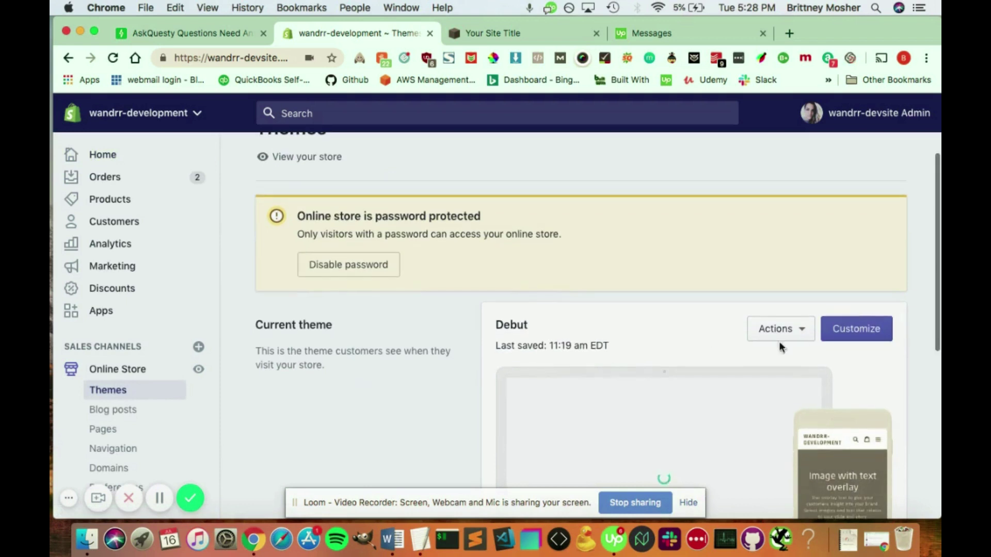
{"action": "left_click", "coordinate": [754, 327]}
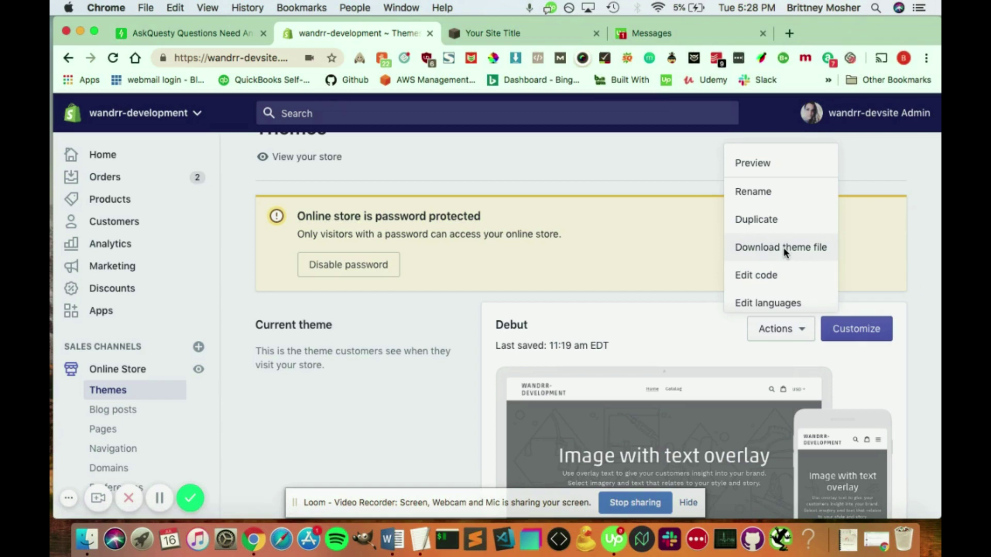
Open Edit code for the Debut theme and expand the Sections folder
{"action": "left_click", "coordinate": [763, 278]}
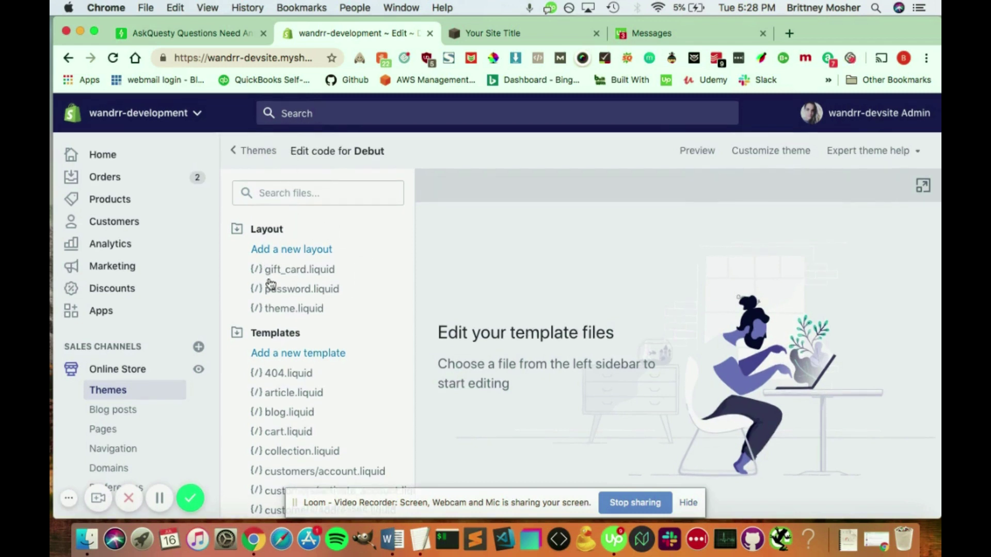
{"action": "scroll", "coordinate": [345, 305], "scroll_direction": "down", "scroll_amount": 3}
{"action": "scroll", "coordinate": [346, 306], "scroll_direction": "down", "scroll_amount": 2}
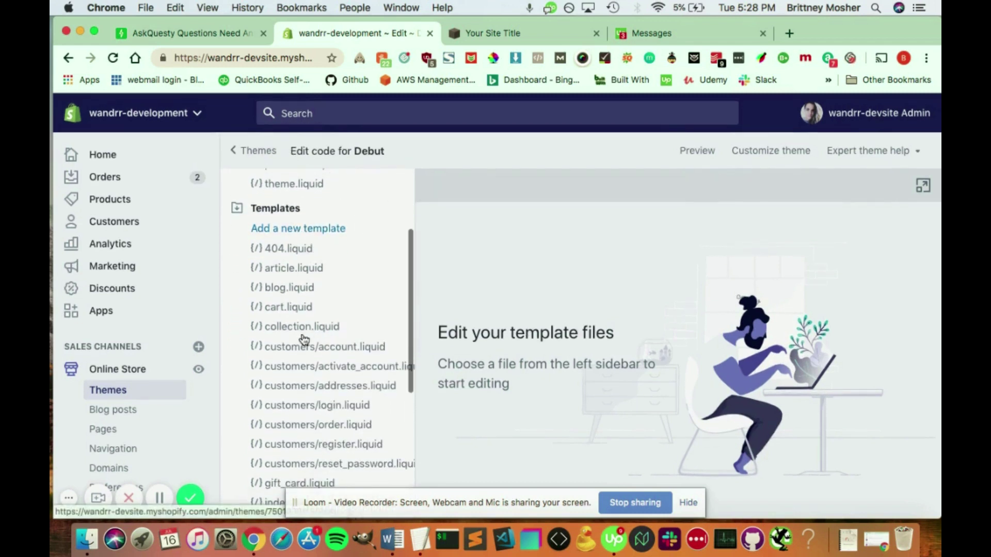
{"action": "scroll", "coordinate": [307, 366], "scroll_direction": "down", "scroll_amount": 5}
{"action": "scroll", "coordinate": [306, 368], "scroll_direction": "down", "scroll_amount": 3}
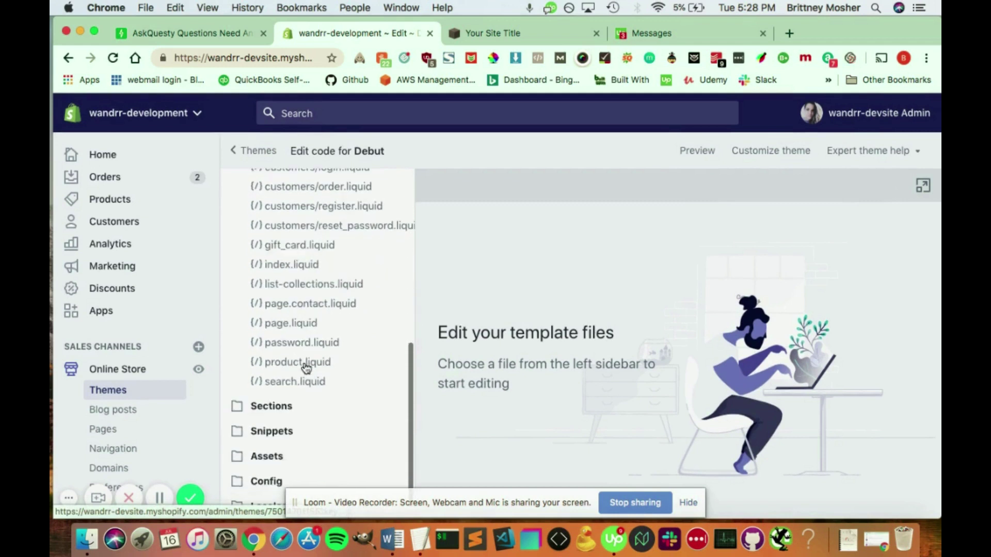
{"action": "left_click", "coordinate": [236, 406]}
Scroll further down the file sidebar and expand the Assets folder
{"action": "scroll", "coordinate": [346, 385], "scroll_direction": "down", "scroll_amount": 1}
{"action": "scroll", "coordinate": [346, 384], "scroll_direction": "down", "scroll_amount": 4}
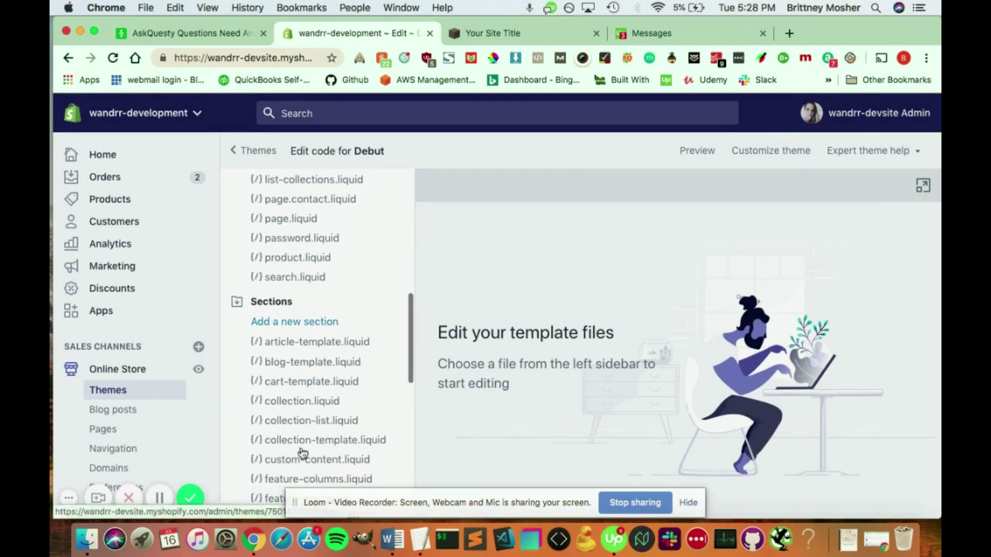
{"action": "scroll", "coordinate": [304, 453], "scroll_direction": "down", "scroll_amount": 2}
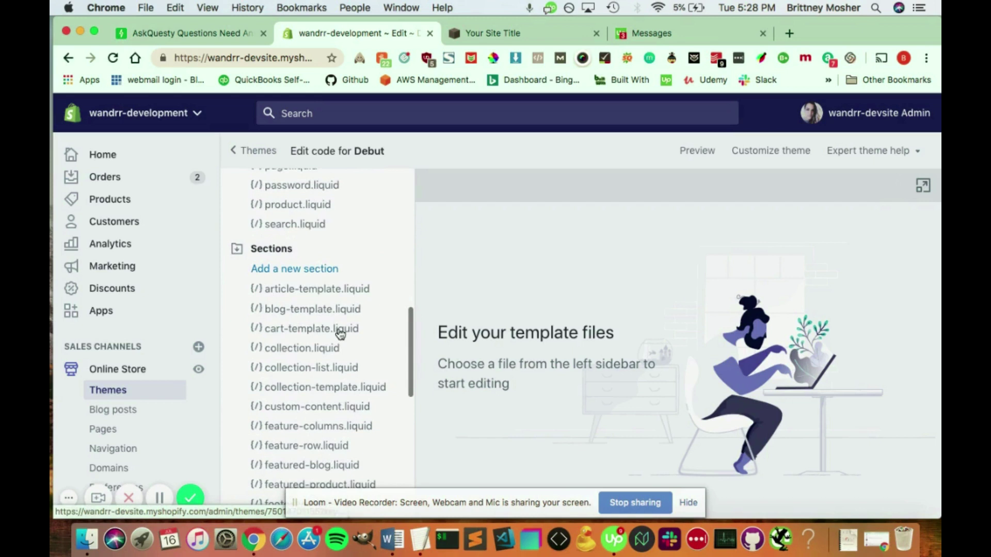
{"action": "scroll", "coordinate": [330, 366], "scroll_direction": "down", "scroll_amount": 10}
{"action": "scroll", "coordinate": [330, 366], "scroll_direction": "down", "scroll_amount": 5}
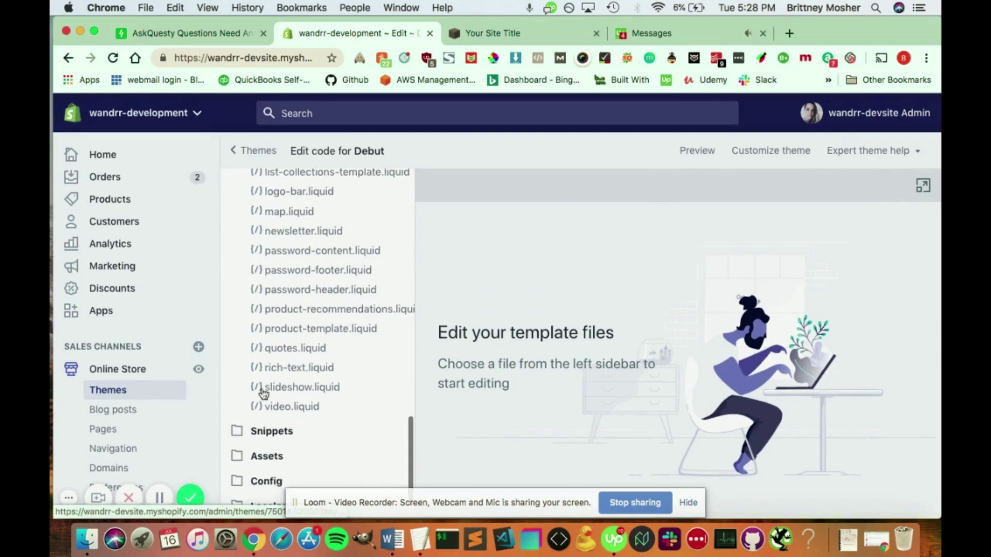
{"action": "scroll", "coordinate": [308, 435], "scroll_direction": "down", "scroll_amount": 8}
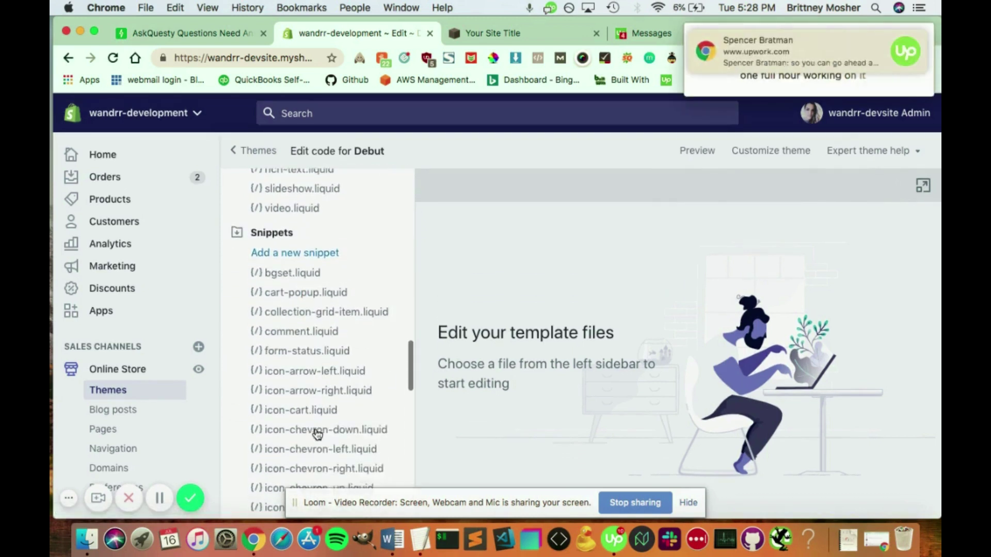
{"action": "scroll", "coordinate": [326, 328], "scroll_direction": "down", "scroll_amount": 8}
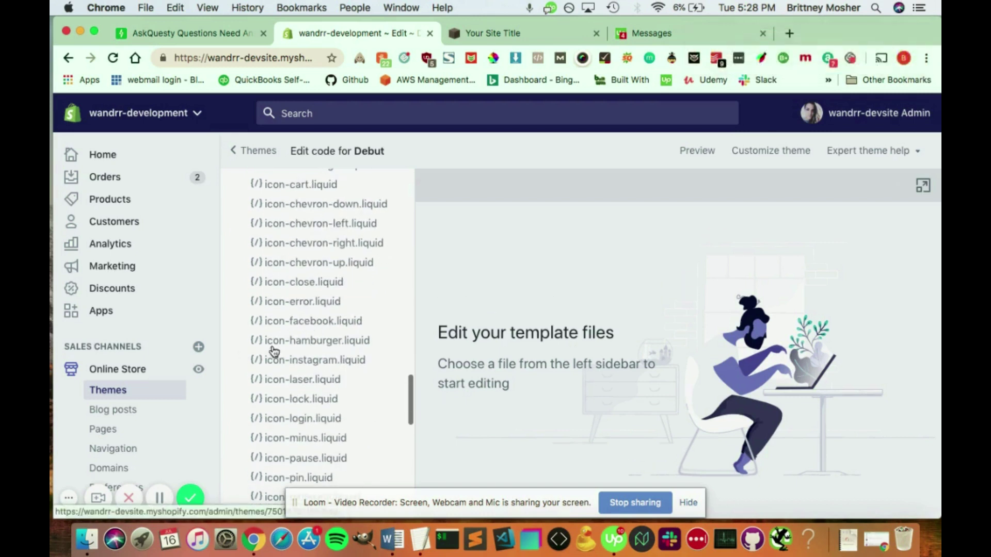
{"action": "scroll", "coordinate": [313, 433], "scroll_direction": "down", "scroll_amount": 17}
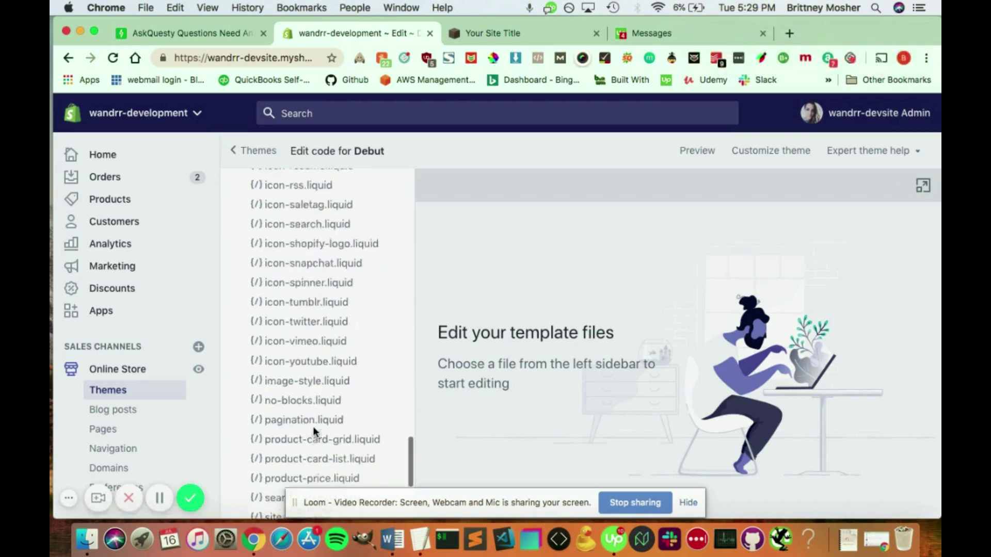
{"action": "left_click", "coordinate": [263, 461]}
{"action": "scroll", "coordinate": [314, 425], "scroll_direction": "down", "scroll_amount": 7}
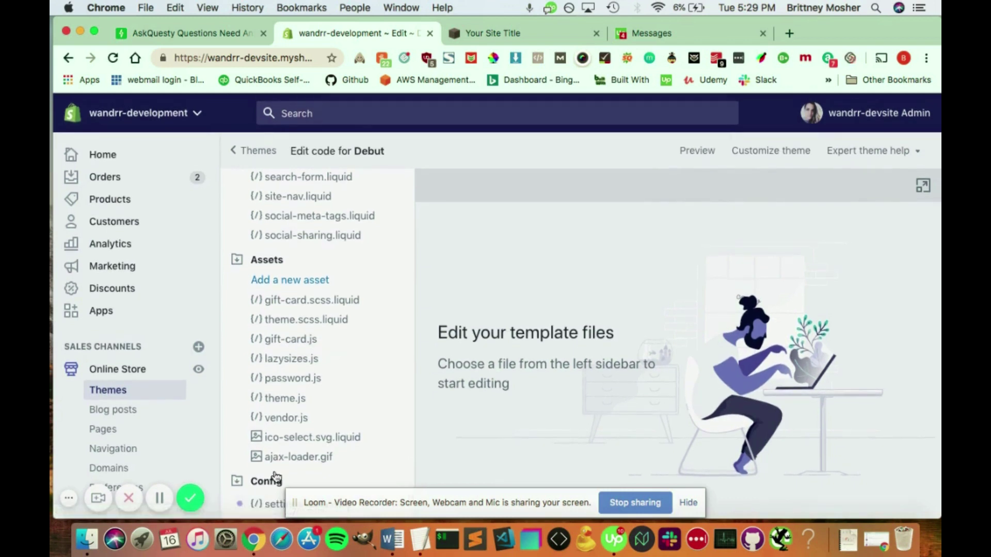
{"action": "scroll", "coordinate": [351, 354], "scroll_direction": "down", "scroll_amount": 2}
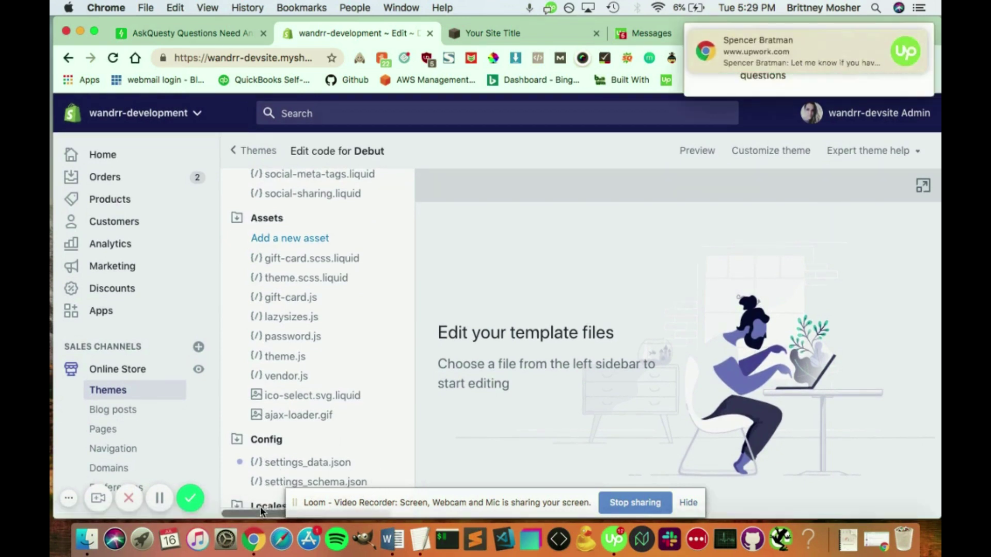
{"action": "scroll", "coordinate": [361, 454], "scroll_direction": "down", "scroll_amount": 4}
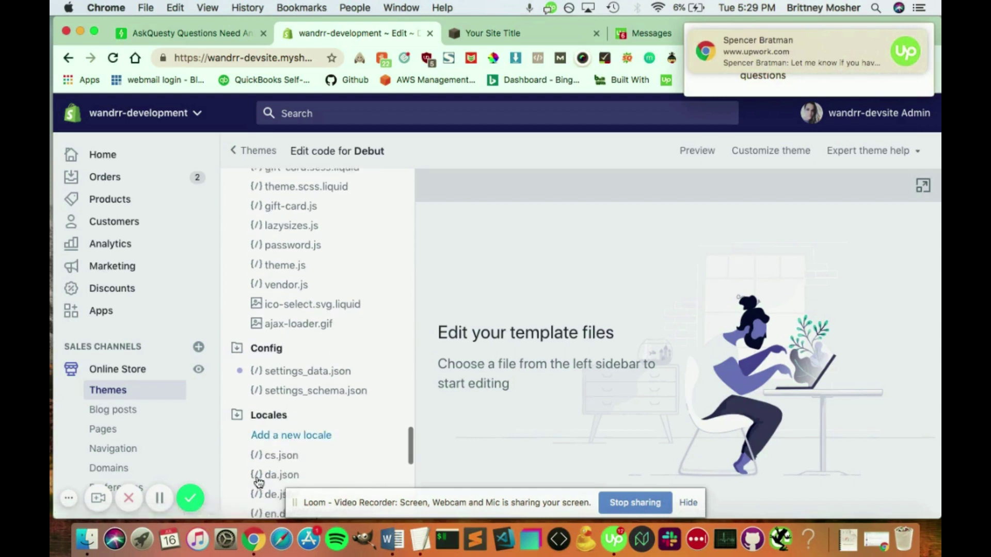
{"action": "scroll", "coordinate": [258, 482], "scroll_direction": "down", "scroll_amount": 6}
{"action": "scroll", "coordinate": [304, 410], "scroll_direction": "down", "scroll_amount": 4}
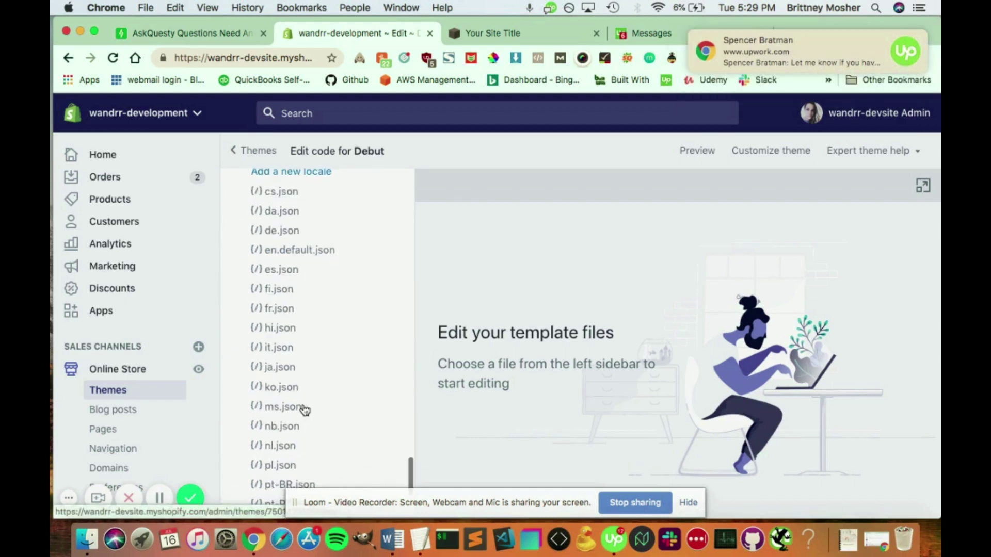
{"action": "scroll", "coordinate": [297, 336], "scroll_direction": "down", "scroll_amount": 4}
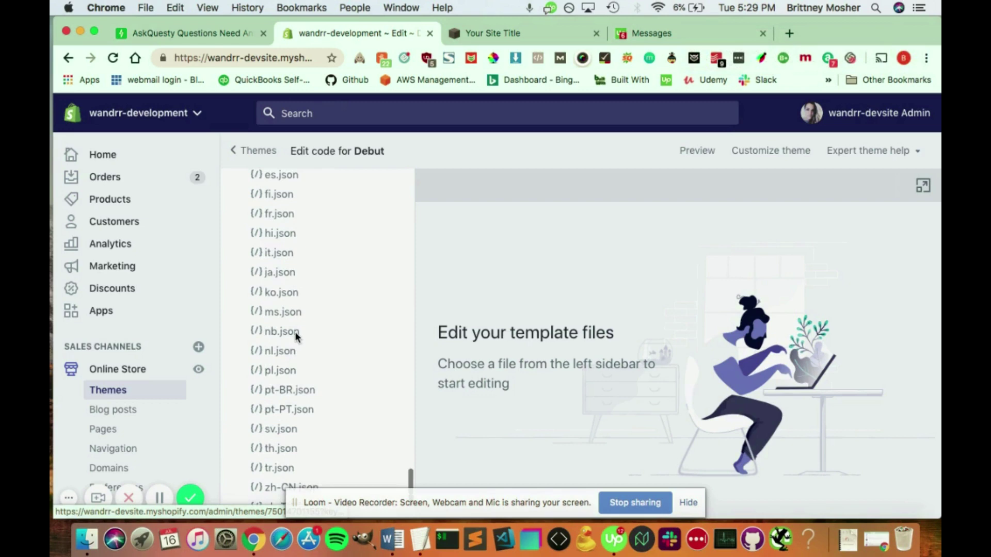
{"action": "scroll", "coordinate": [297, 337], "scroll_direction": "up", "scroll_amount": 15}
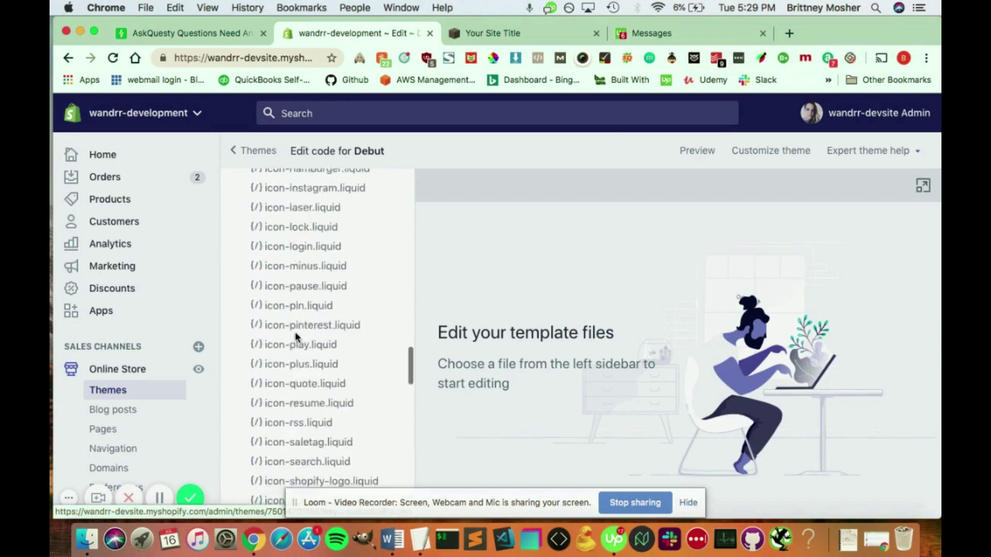
{"action": "scroll", "coordinate": [296, 336], "scroll_direction": "up", "scroll_amount": 15}
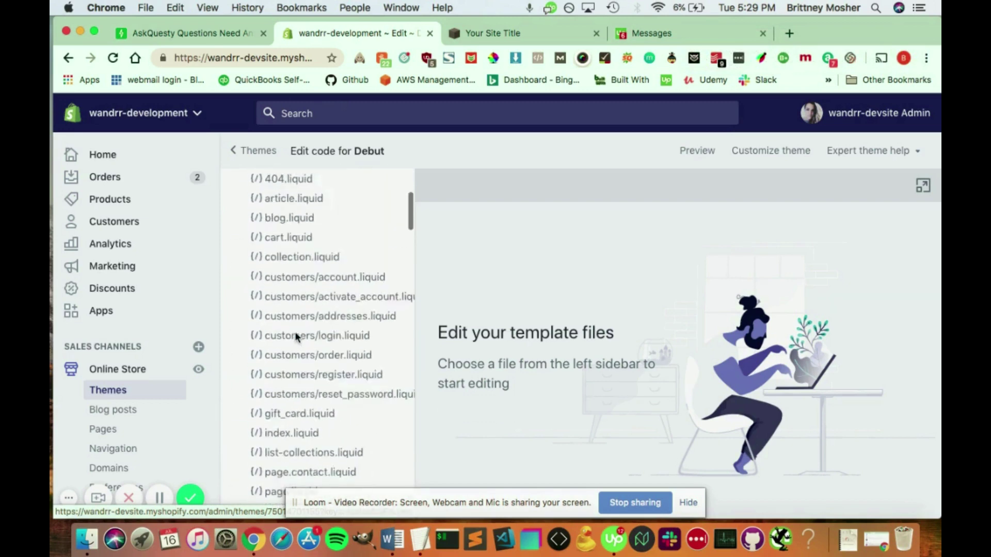
{"action": "scroll", "coordinate": [296, 337], "scroll_direction": "up", "scroll_amount": 8}
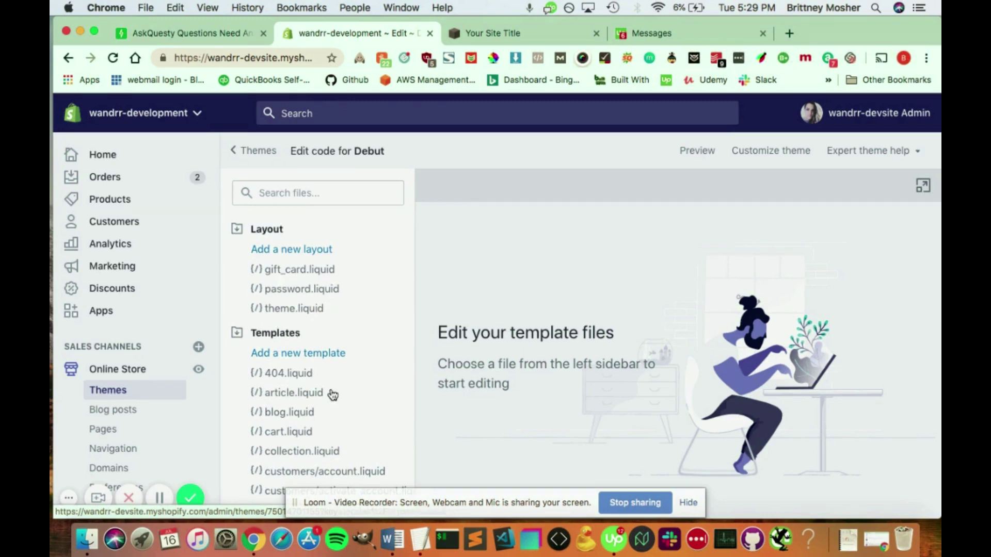
{"action": "scroll", "coordinate": [332, 394], "scroll_direction": "down", "scroll_amount": 10}
{"action": "scroll", "coordinate": [331, 394], "scroll_direction": "down", "scroll_amount": 10}
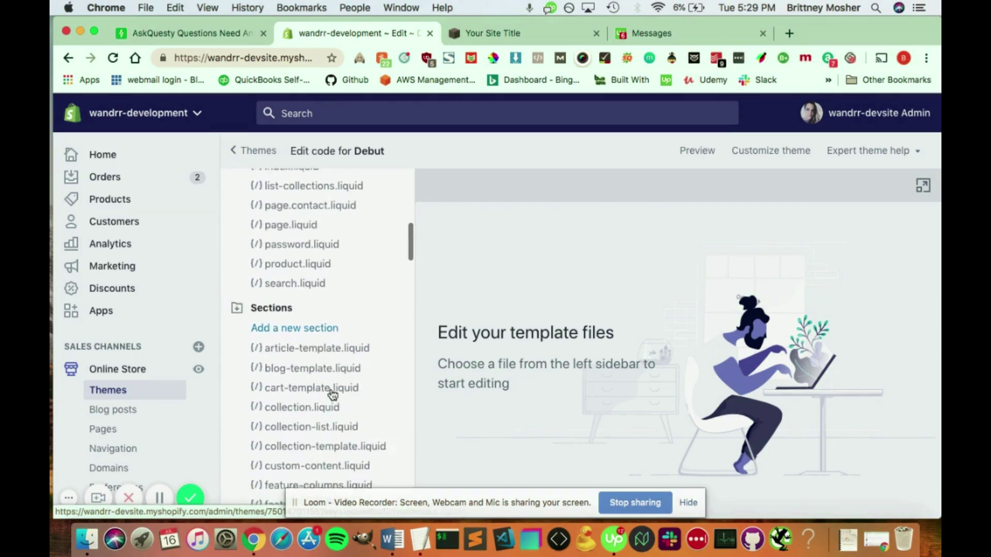
{"action": "scroll", "coordinate": [331, 393], "scroll_direction": "up", "scroll_amount": 4}
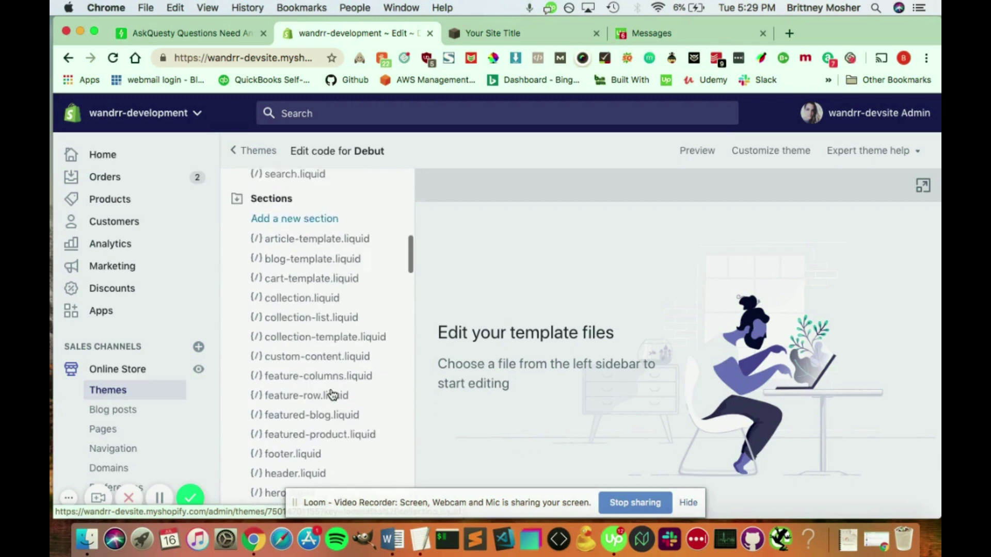
{"action": "scroll", "coordinate": [332, 394], "scroll_direction": "down", "scroll_amount": 6}
{"action": "scroll", "coordinate": [331, 393], "scroll_direction": "down", "scroll_amount": 8}
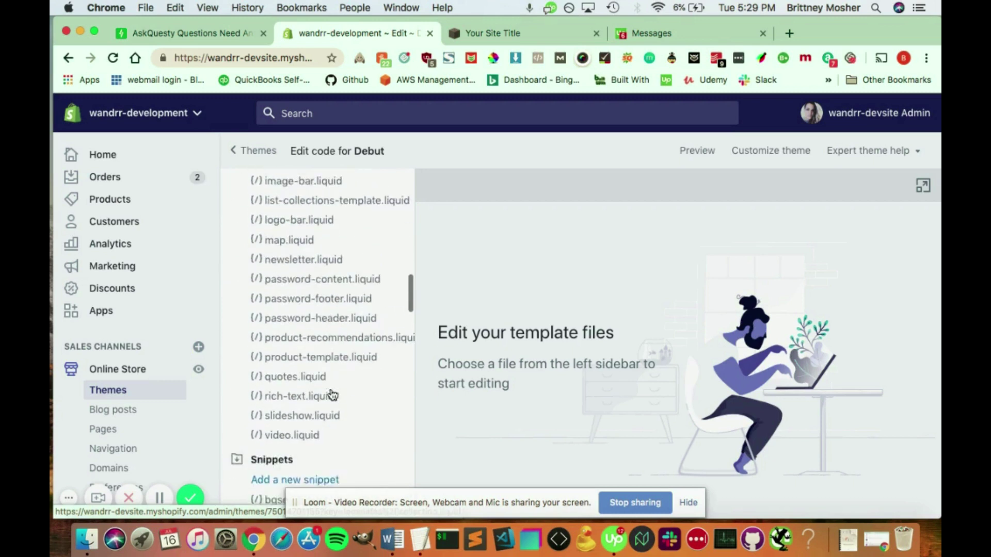
{"action": "scroll", "coordinate": [332, 395], "scroll_direction": "down", "scroll_amount": 5}
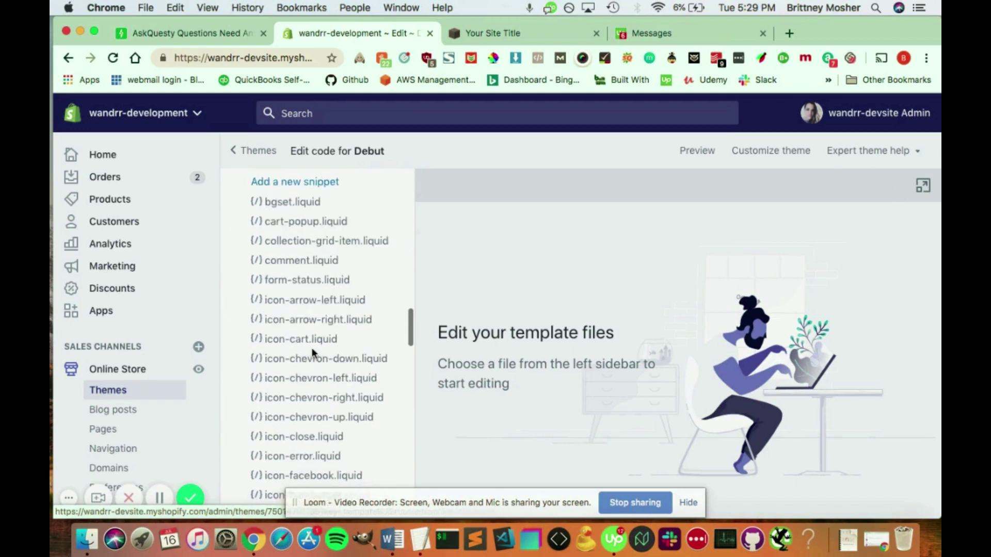
{"action": "scroll", "coordinate": [311, 348], "scroll_direction": "up", "scroll_amount": 2}
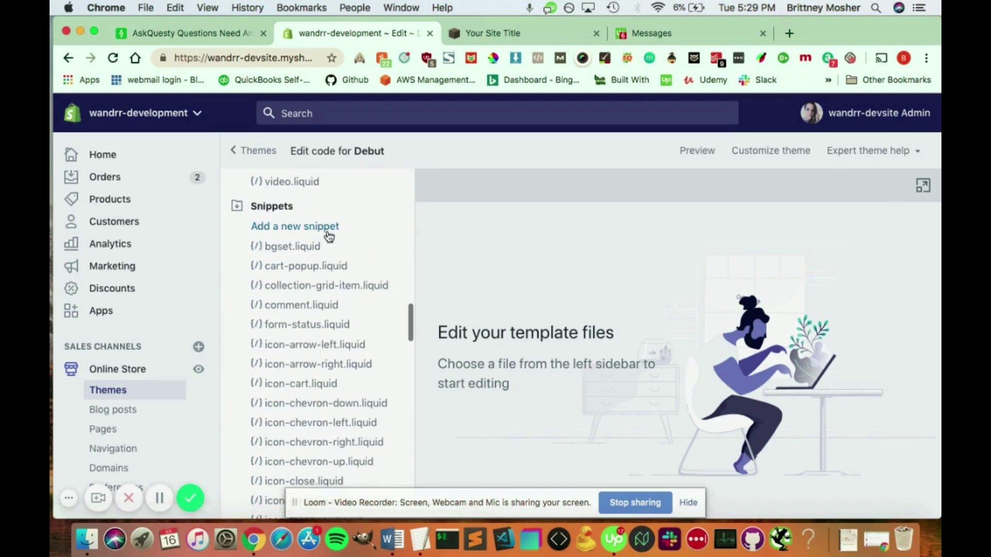
{"action": "scroll", "coordinate": [336, 308], "scroll_direction": "up", "scroll_amount": 10}
{"action": "scroll", "coordinate": [336, 310], "scroll_direction": "up", "scroll_amount": 6}
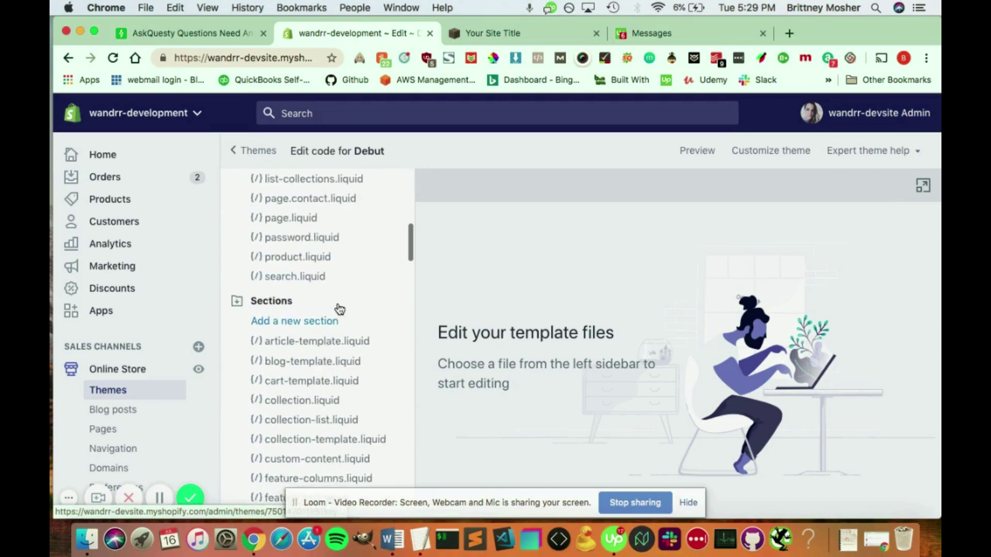
{"action": "scroll", "coordinate": [341, 331], "scroll_direction": "down", "scroll_amount": 5}
{"action": "scroll", "coordinate": [349, 394], "scroll_direction": "down", "scroll_amount": 6}
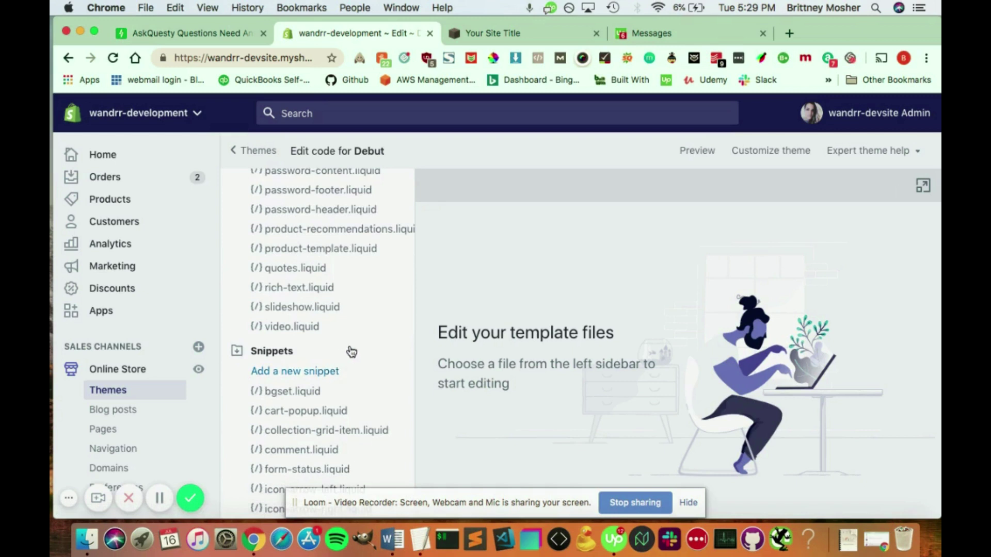
Open rich-text.liquid under Sections and scroll through its markup and schema code
{"action": "left_click", "coordinate": [322, 293]}
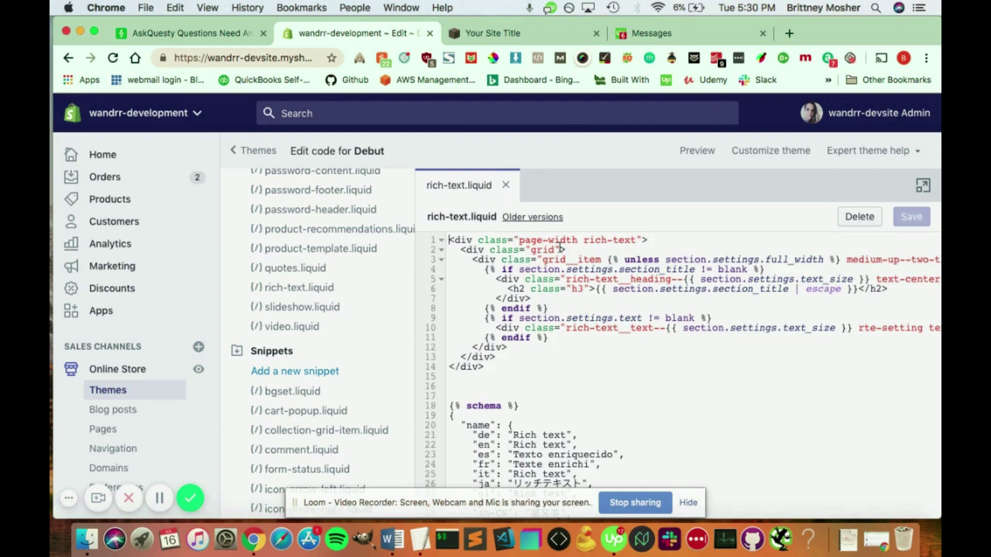
{"action": "scroll", "coordinate": [664, 328], "scroll_direction": "down", "scroll_amount": 2}
{"action": "scroll", "coordinate": [664, 329], "scroll_direction": "up", "scroll_amount": 2}
{"action": "scroll", "coordinate": [593, 351], "scroll_direction": "down", "scroll_amount": 5}
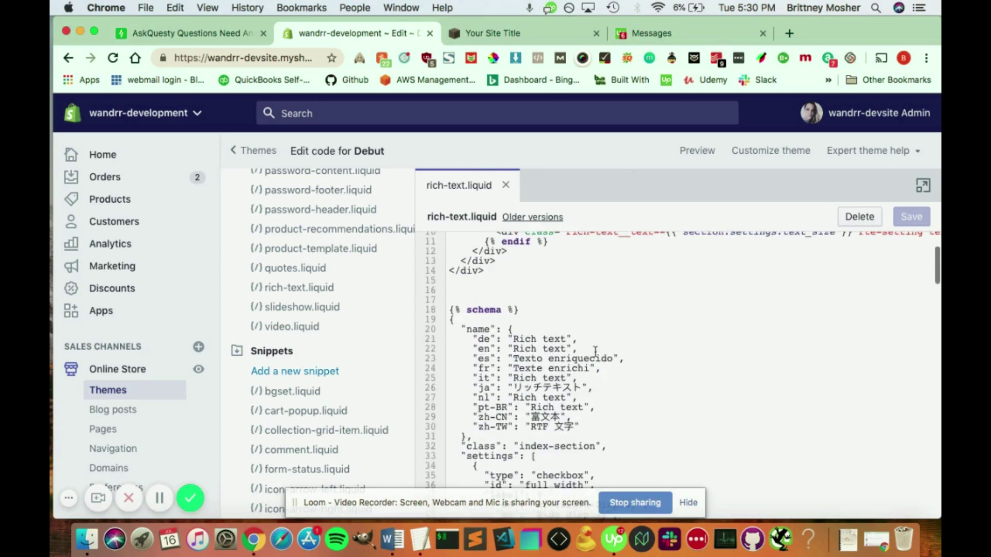
{"action": "scroll", "coordinate": [630, 395], "scroll_direction": "up", "scroll_amount": 5}
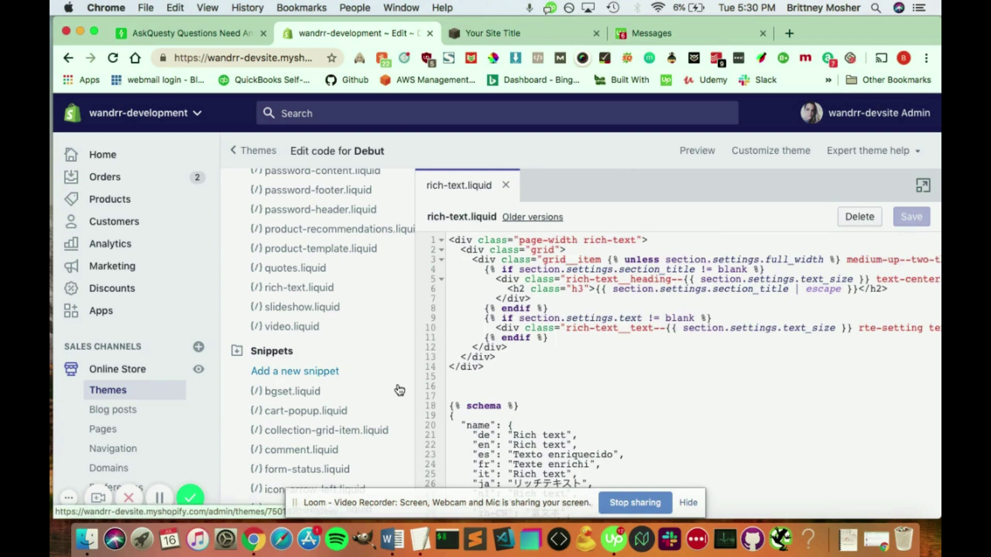
{"action": "scroll", "coordinate": [399, 391], "scroll_direction": "down", "scroll_amount": 3}
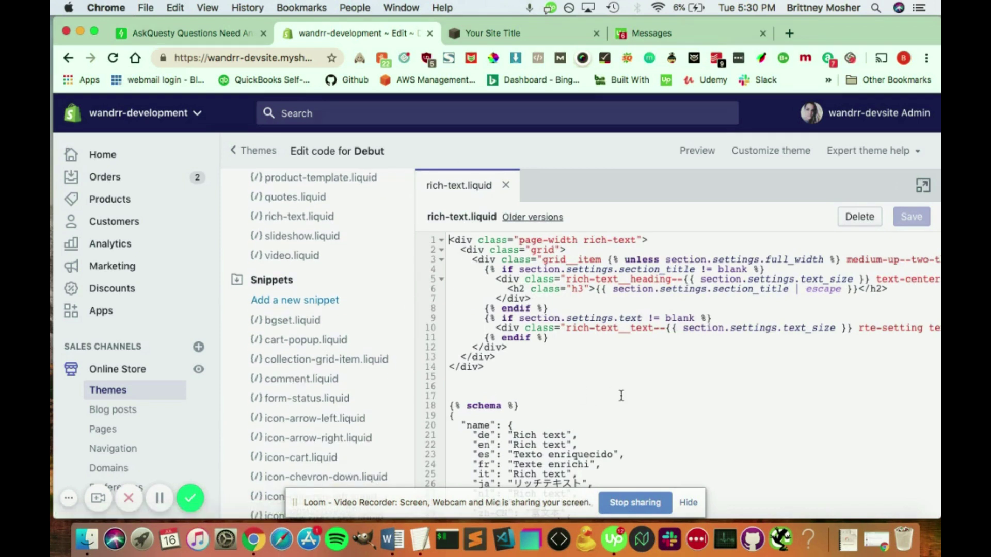
{"action": "scroll", "coordinate": [592, 375], "scroll_direction": "down", "scroll_amount": 3}
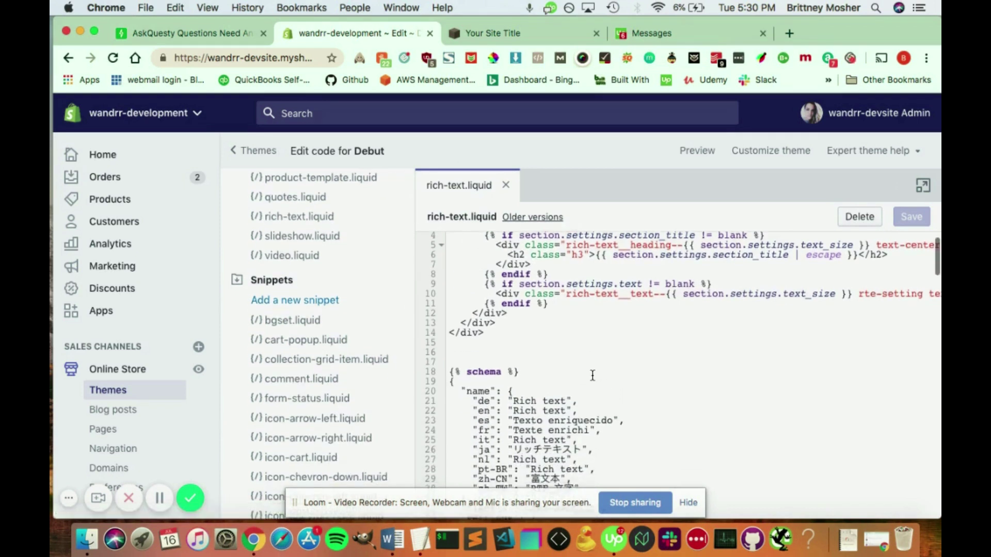
{"action": "scroll", "coordinate": [593, 375], "scroll_direction": "up", "scroll_amount": 1}
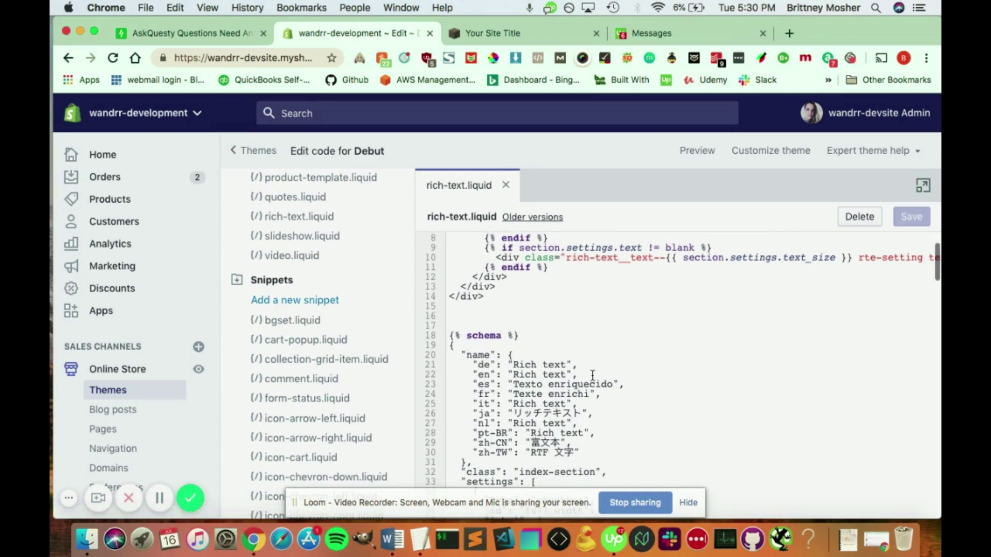
{"action": "scroll", "coordinate": [328, 288], "scroll_direction": "up", "scroll_amount": 3}
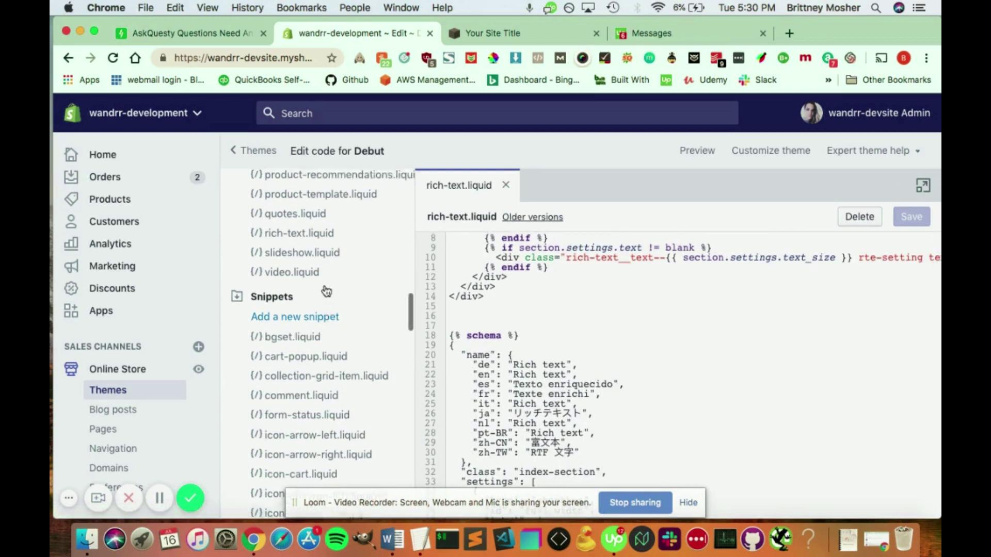
Go back from the Debut code editor to the Themes page via the '< Themes' link
{"action": "left_click", "coordinate": [267, 154]}
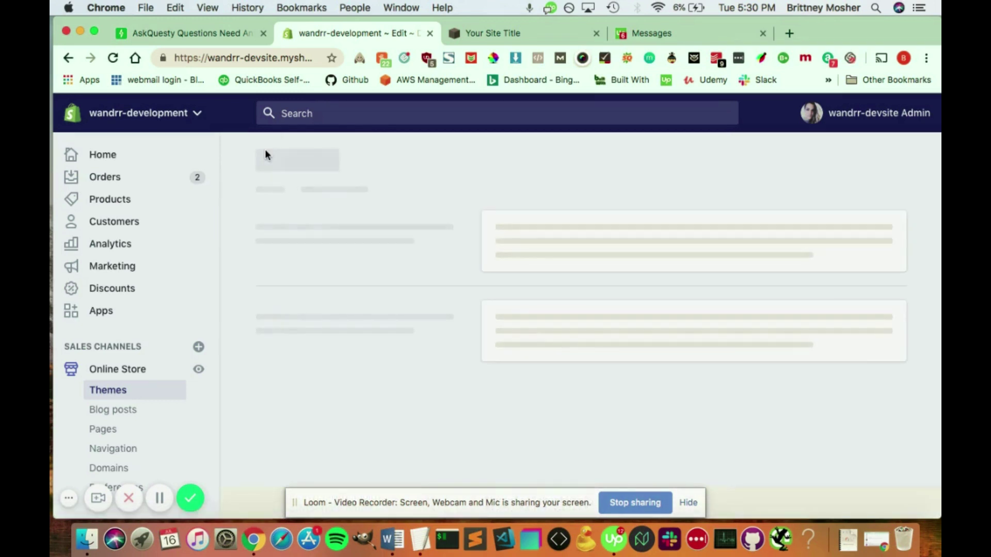